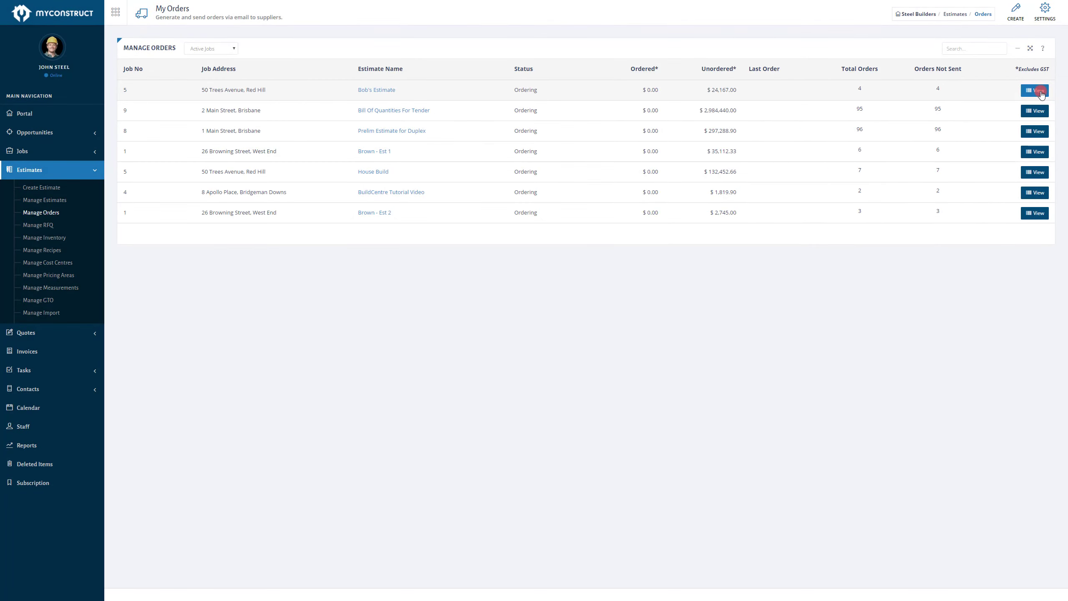
Step: Open the orders for Bob's Estimate and review the first order's details and its sending options
click(1041, 92)
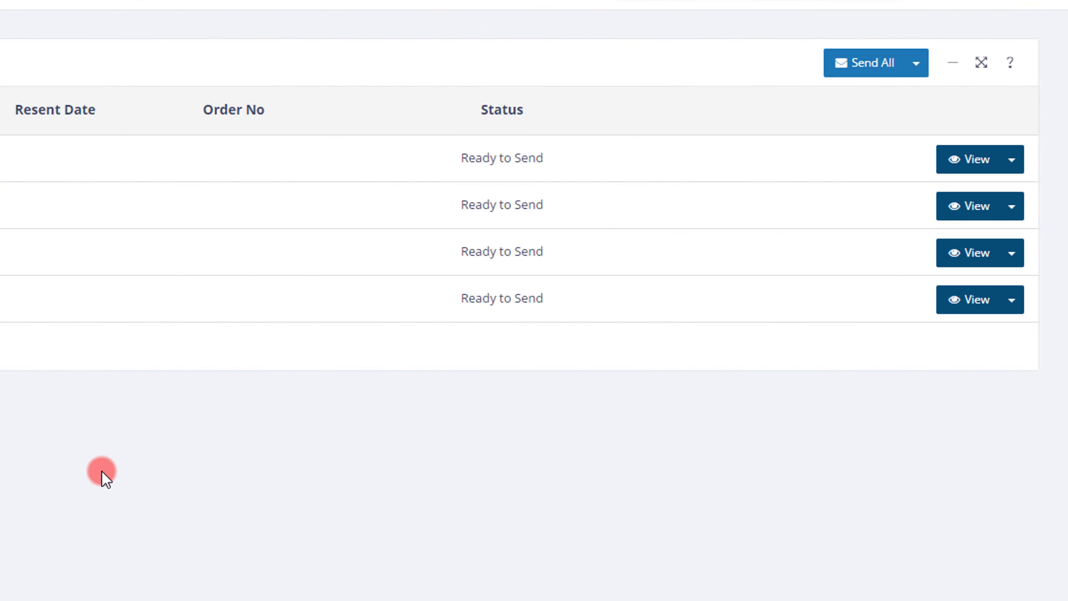
click(1018, 161)
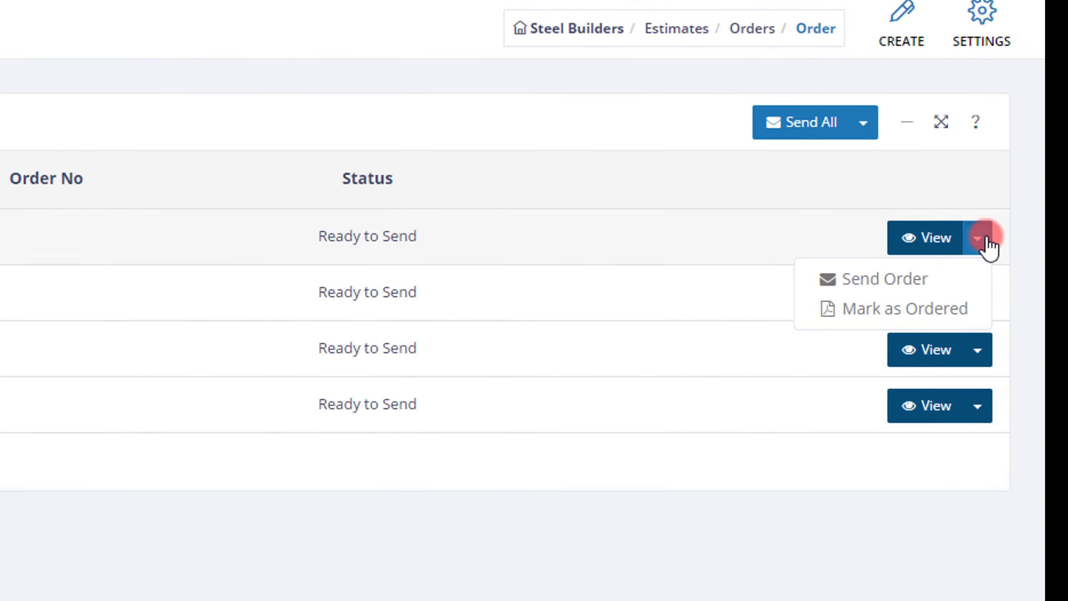
click(1012, 159)
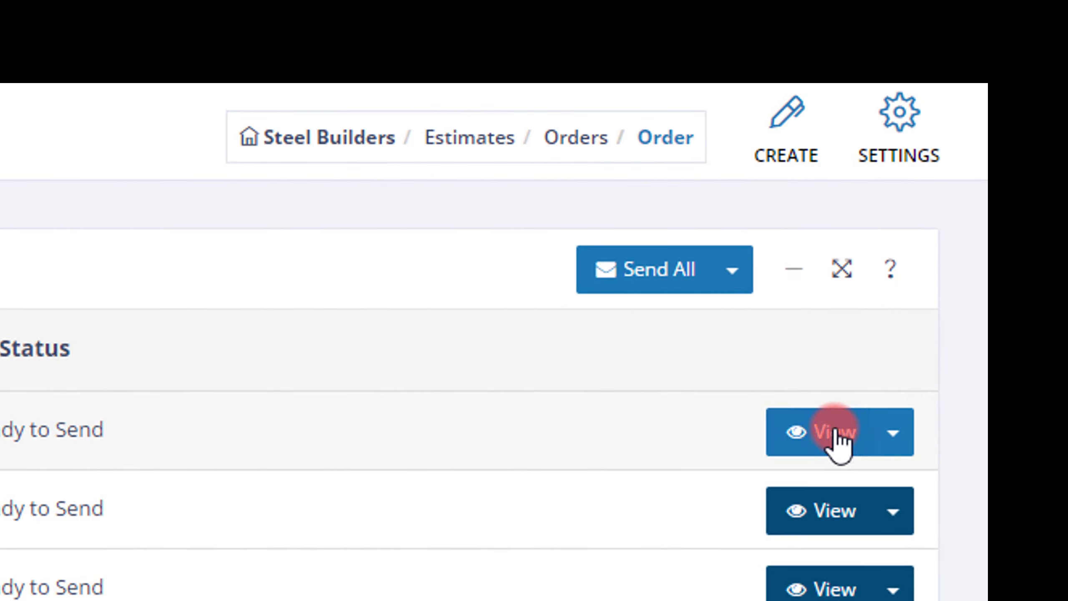
click(731, 274)
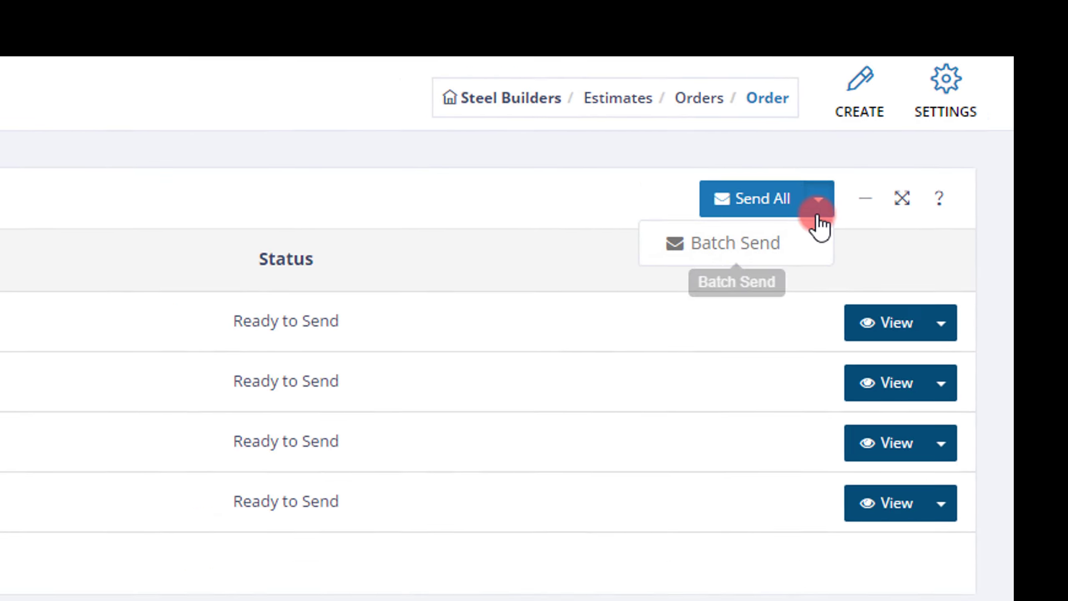
click(733, 275)
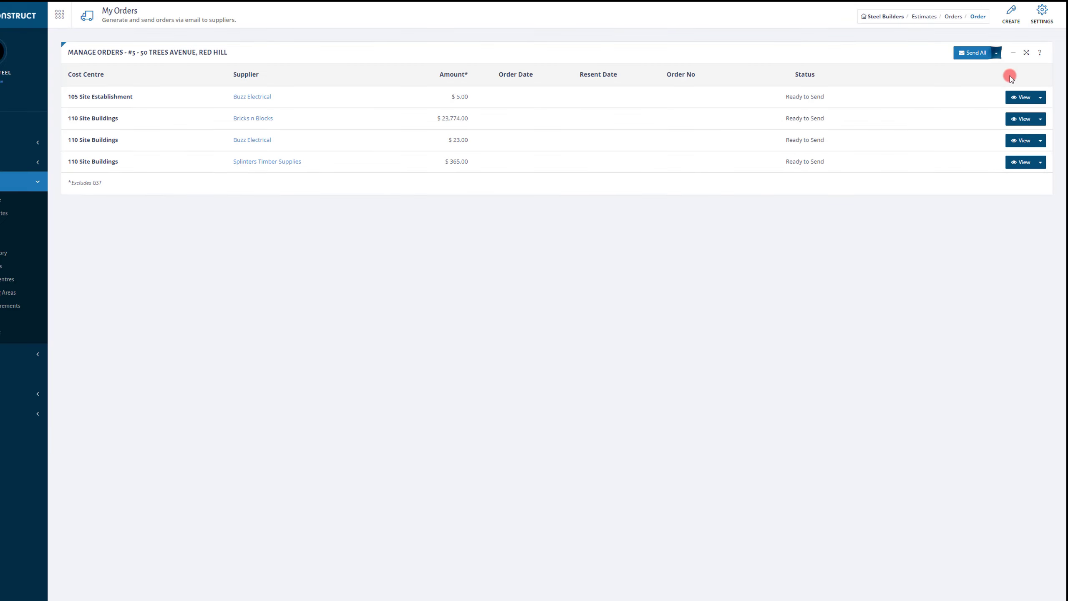
click(1026, 90)
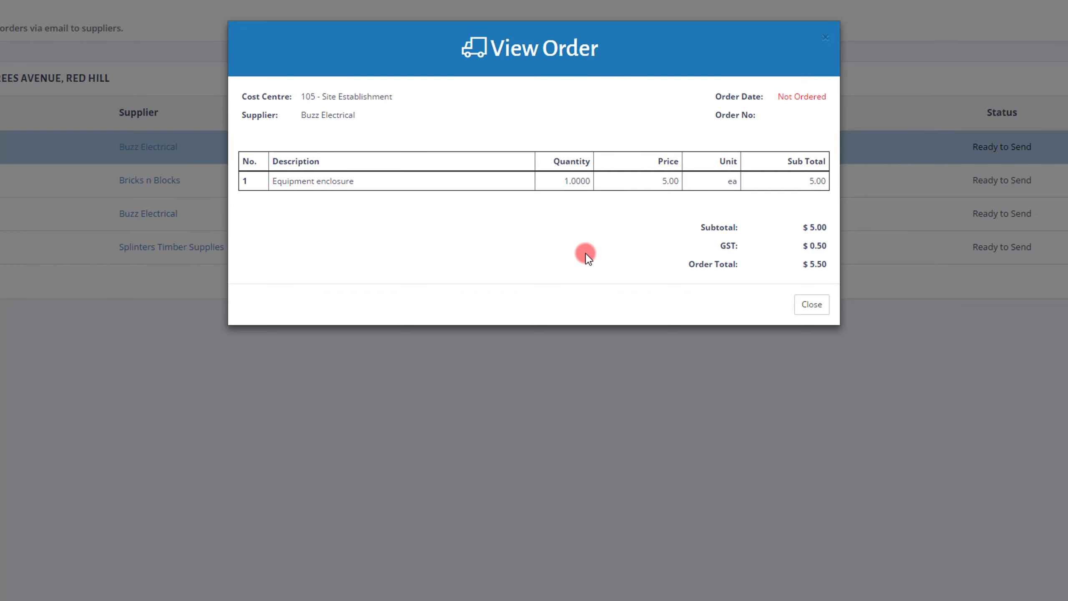
click(807, 307)
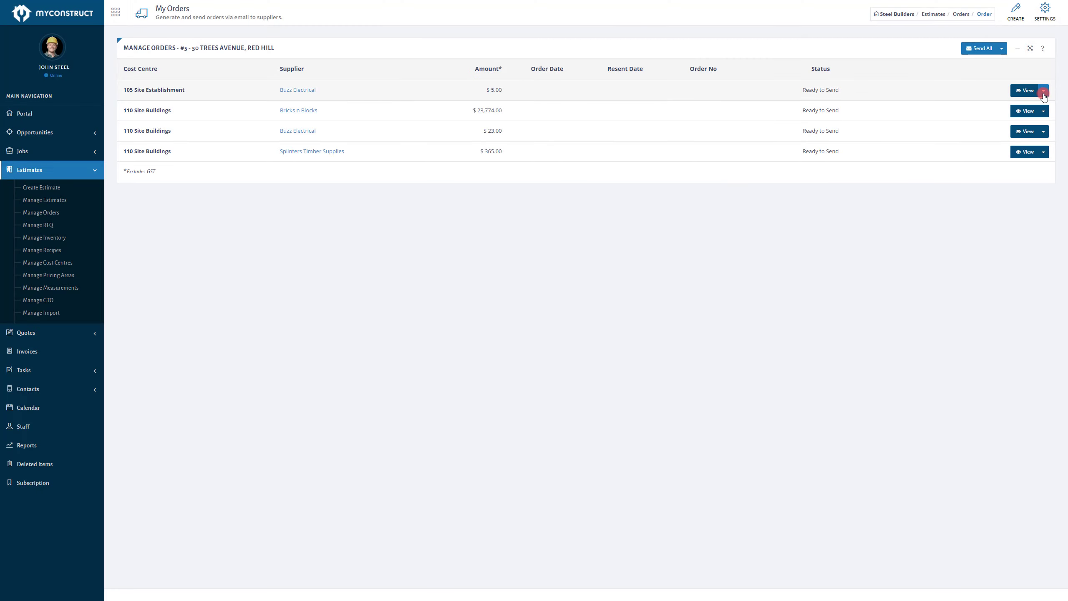
Step: Email the Site Establishment order from Buzz Electrical to its supplier
click(1044, 91)
click(1033, 109)
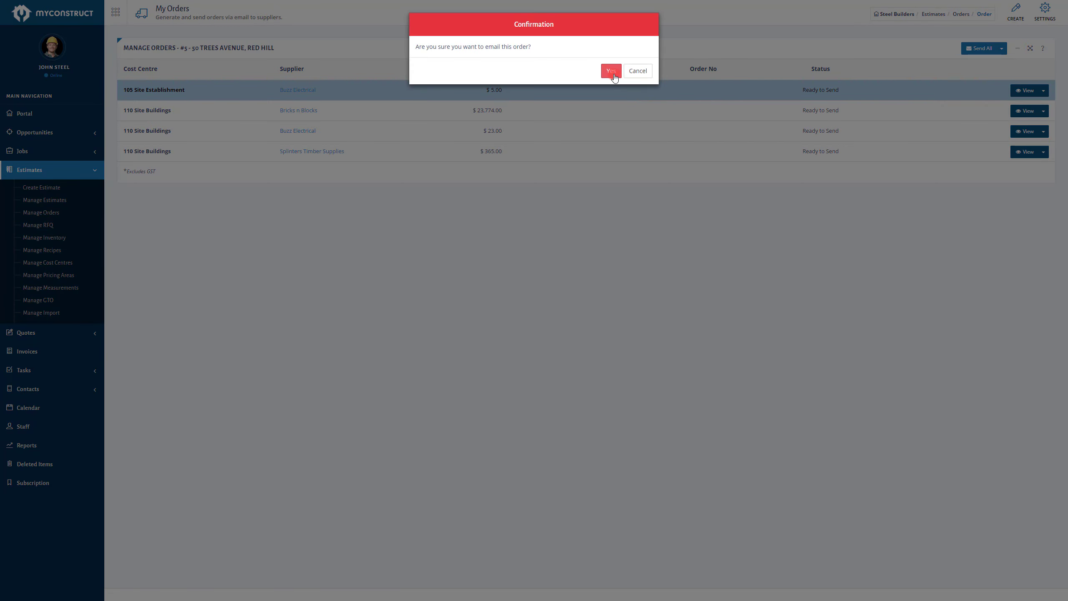
click(611, 71)
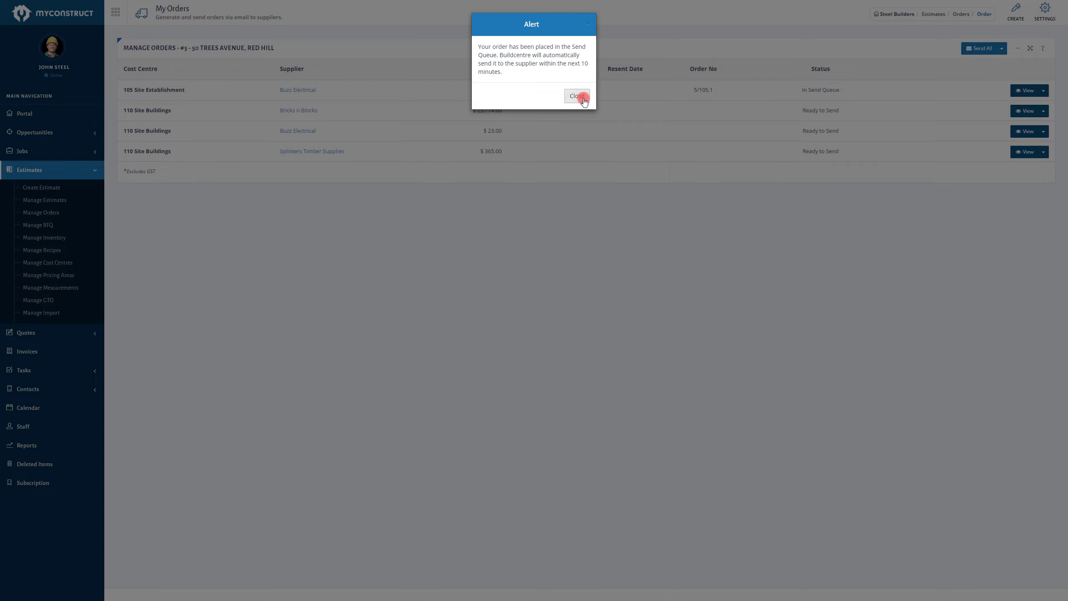
click(577, 97)
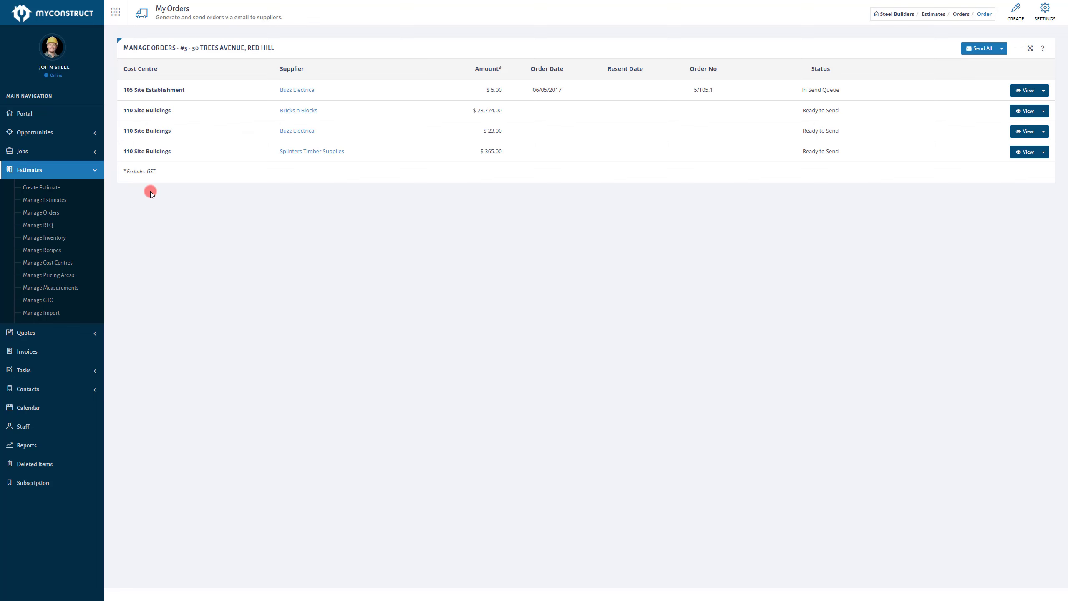
Step: Open Bob's Estimate and add the Insurances item to the Notices and Fees cost centre
click(47, 201)
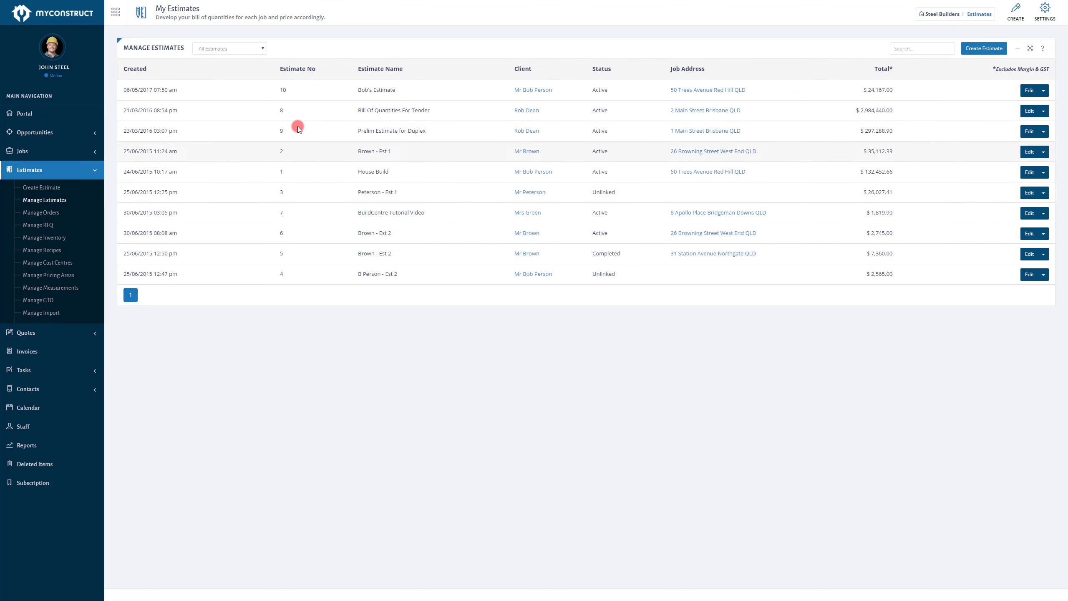
click(1030, 91)
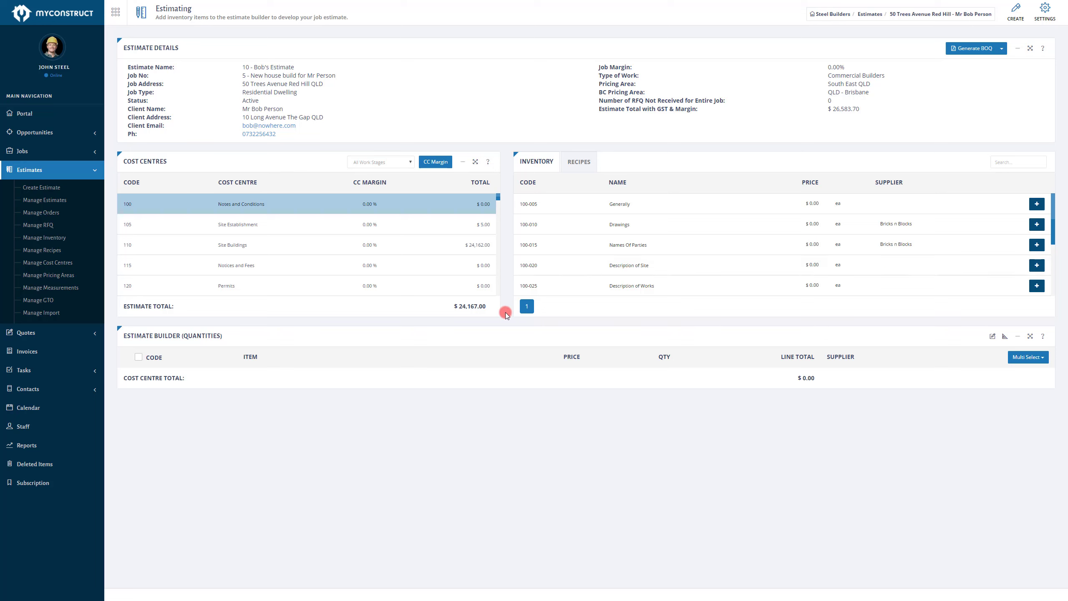
click(402, 252)
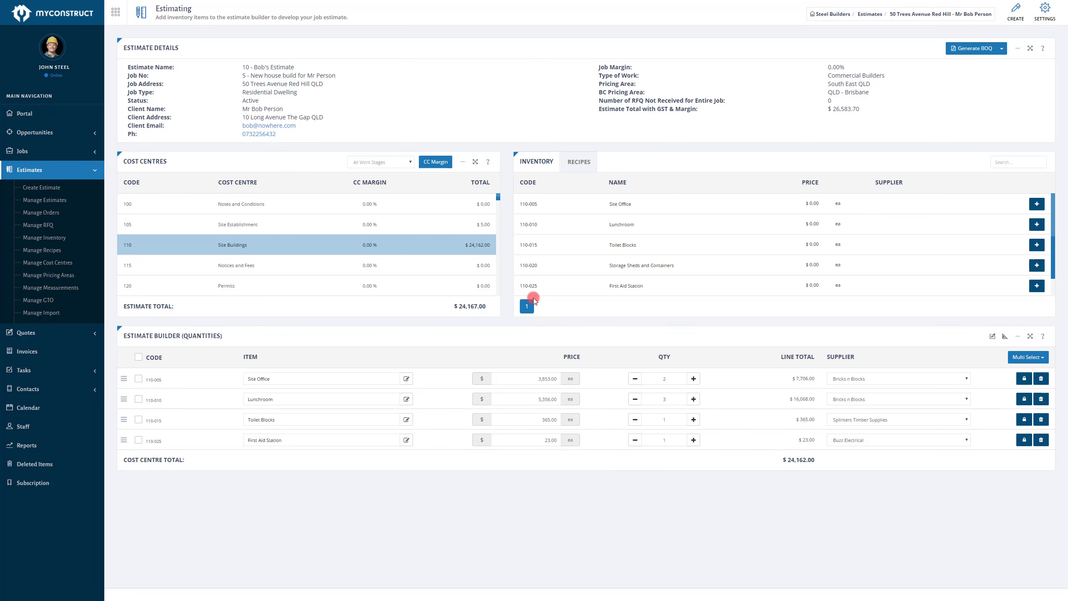
click(291, 230)
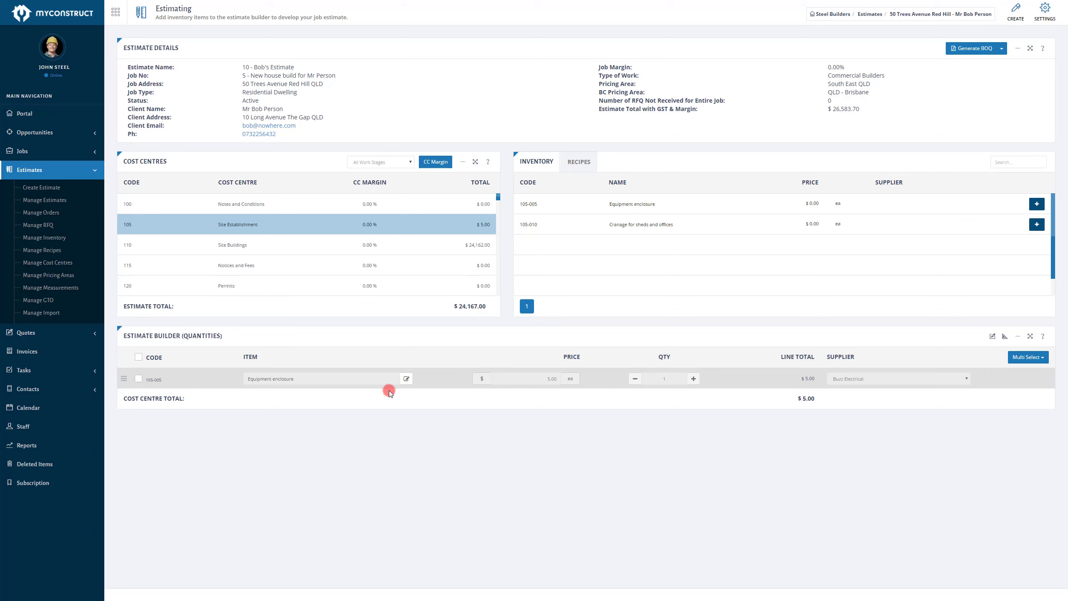
click(301, 265)
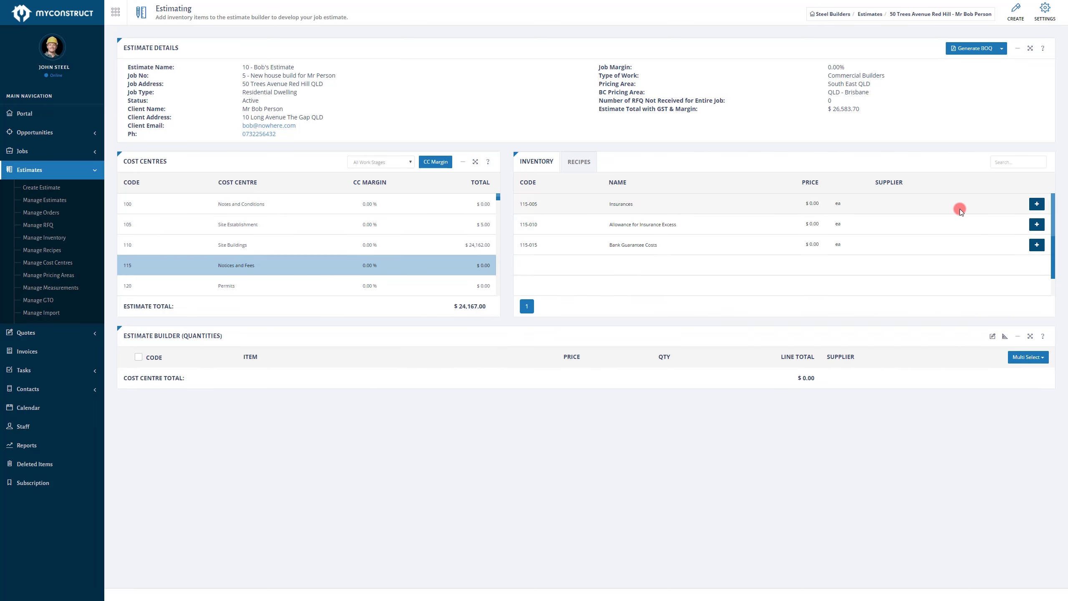
click(1037, 205)
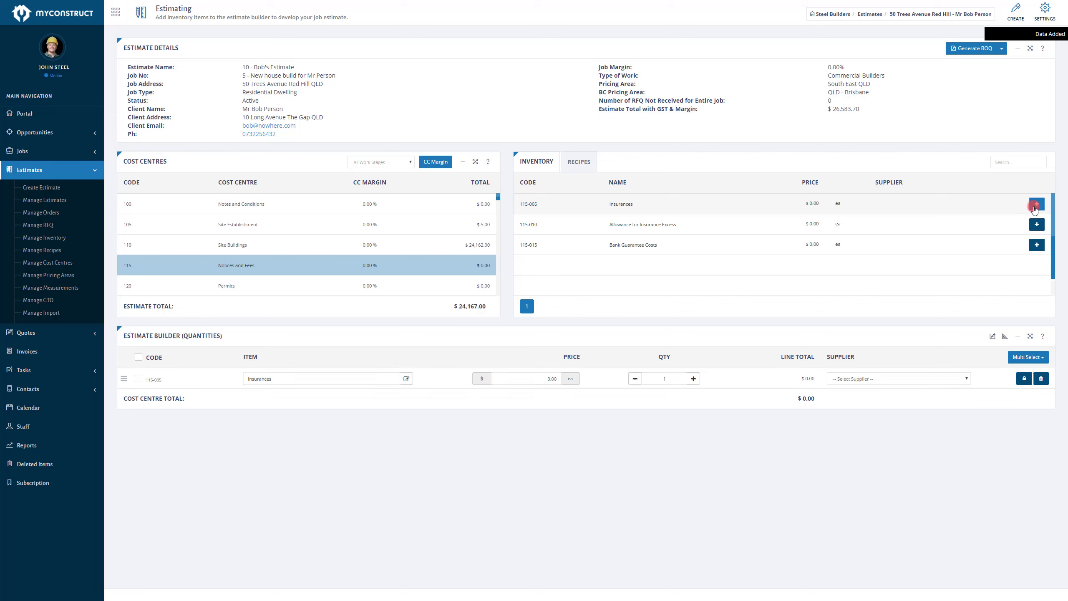
Step: Assign Buzz Electrical as the Insurances item's supplier and set its price to 35
click(859, 379)
click(865, 409)
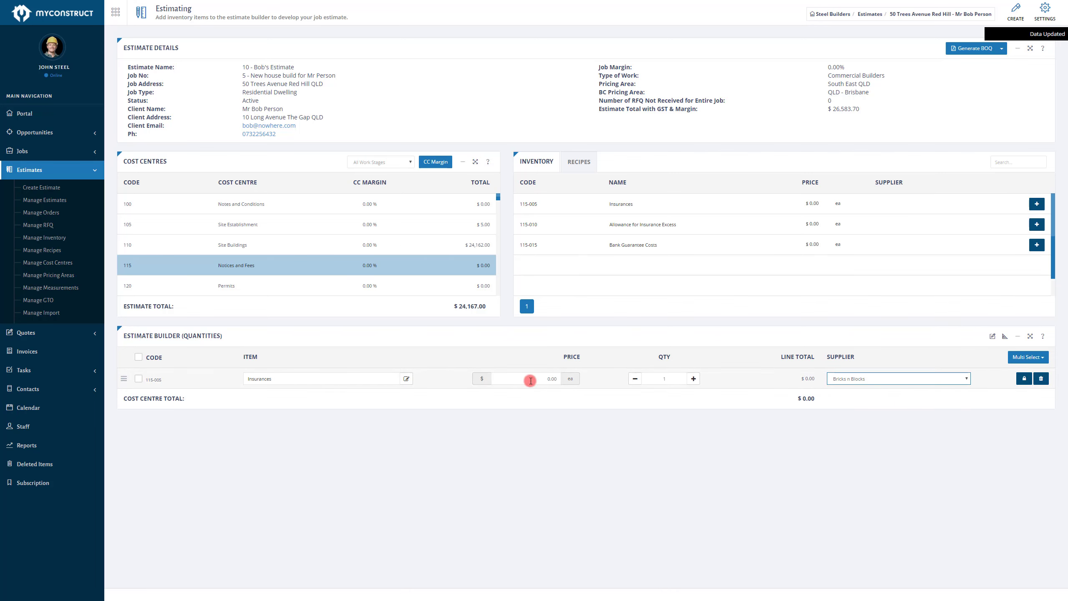
click(846, 379)
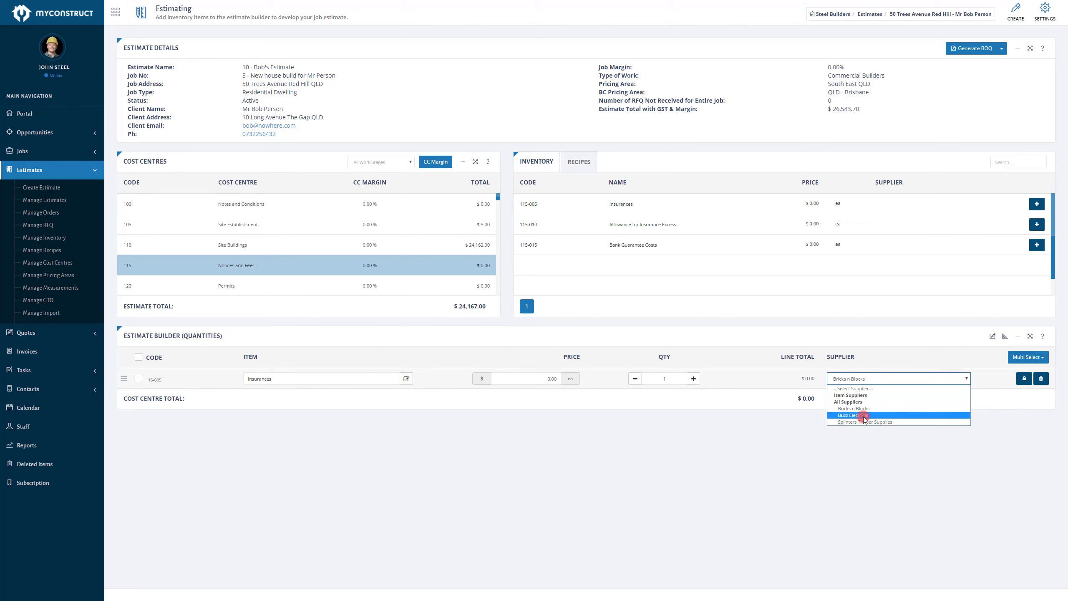
click(862, 416)
click(528, 379)
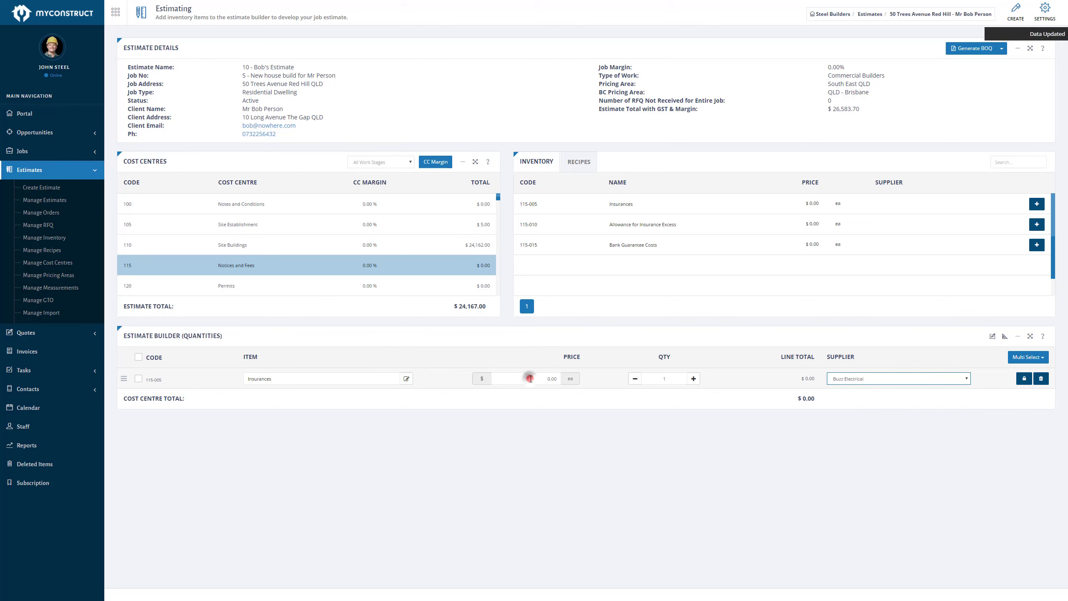
text(35)
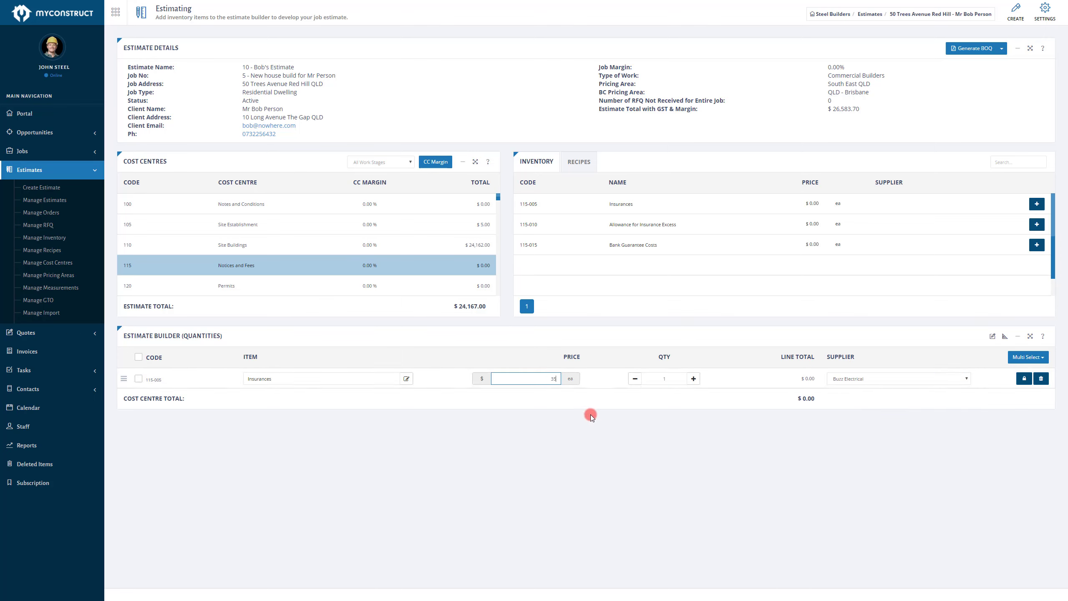
click(564, 407)
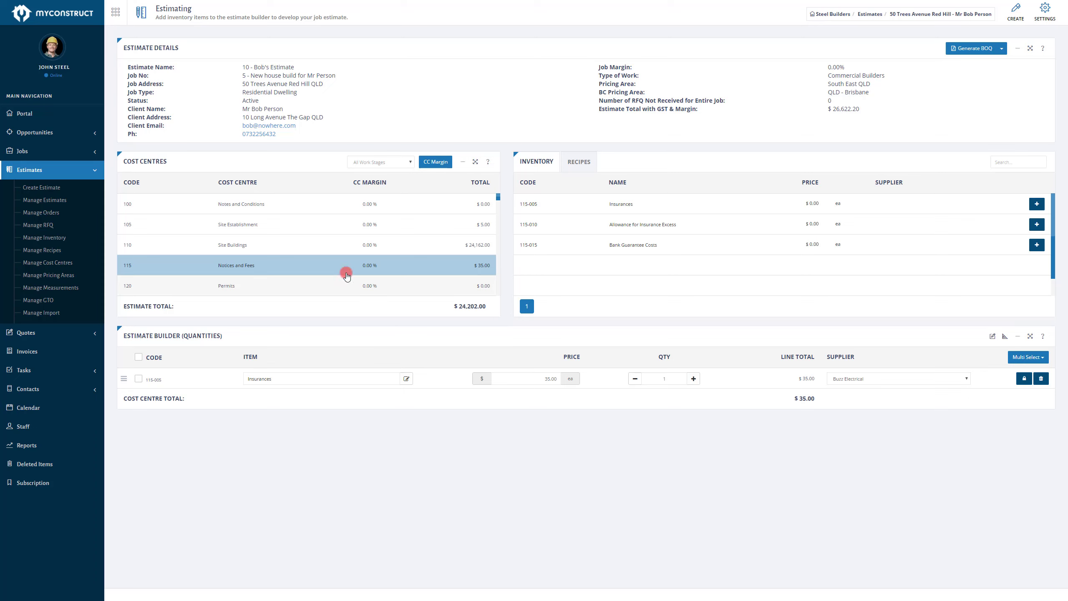
Step: Open the orders for Bob's Estimate and view the new Notices and Fees order
click(56, 214)
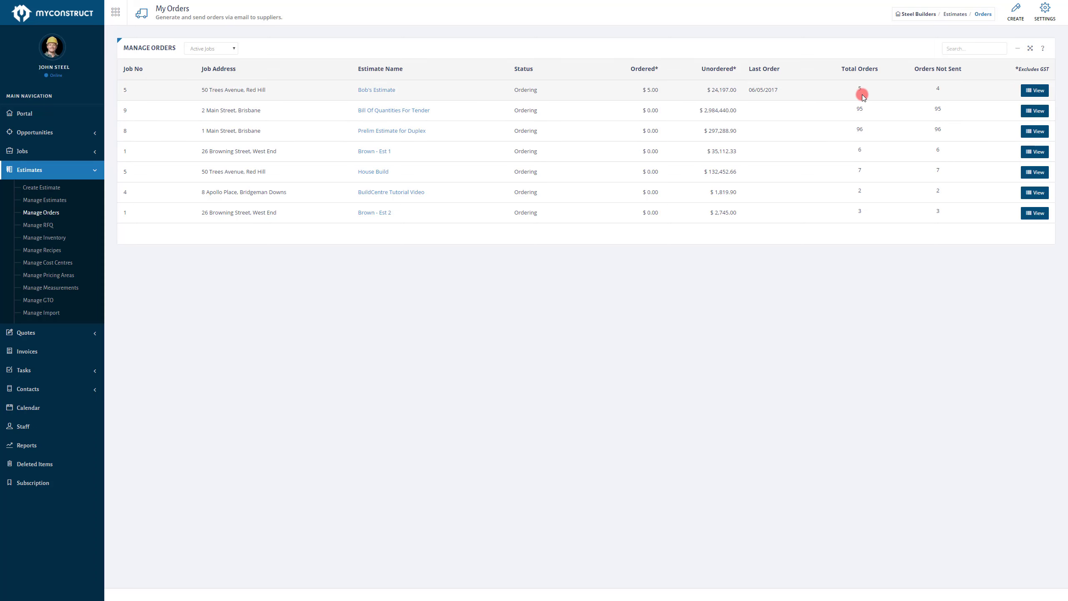
click(1033, 91)
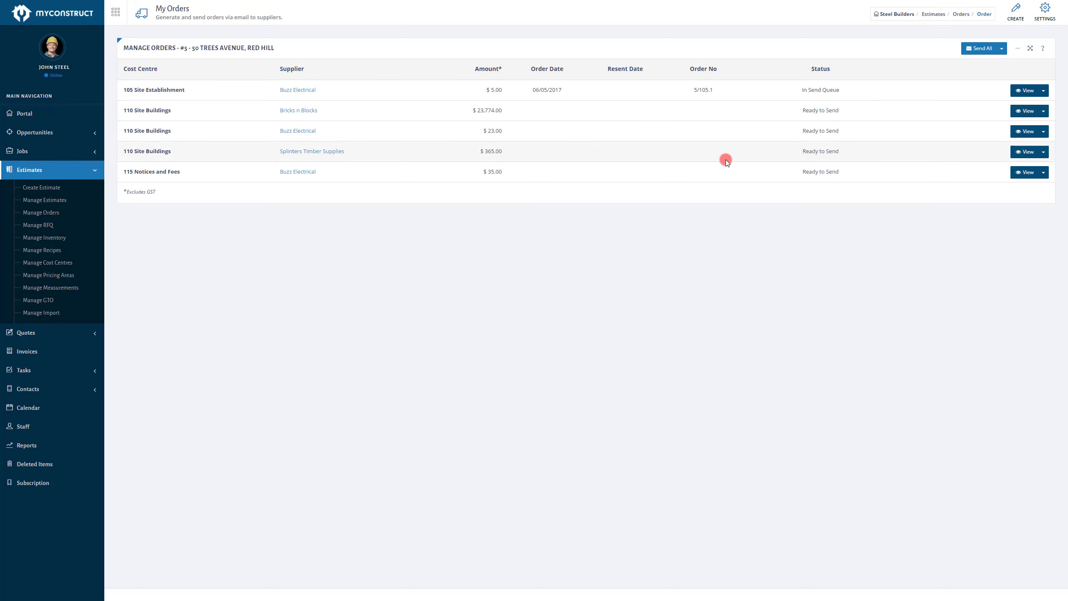
click(1022, 172)
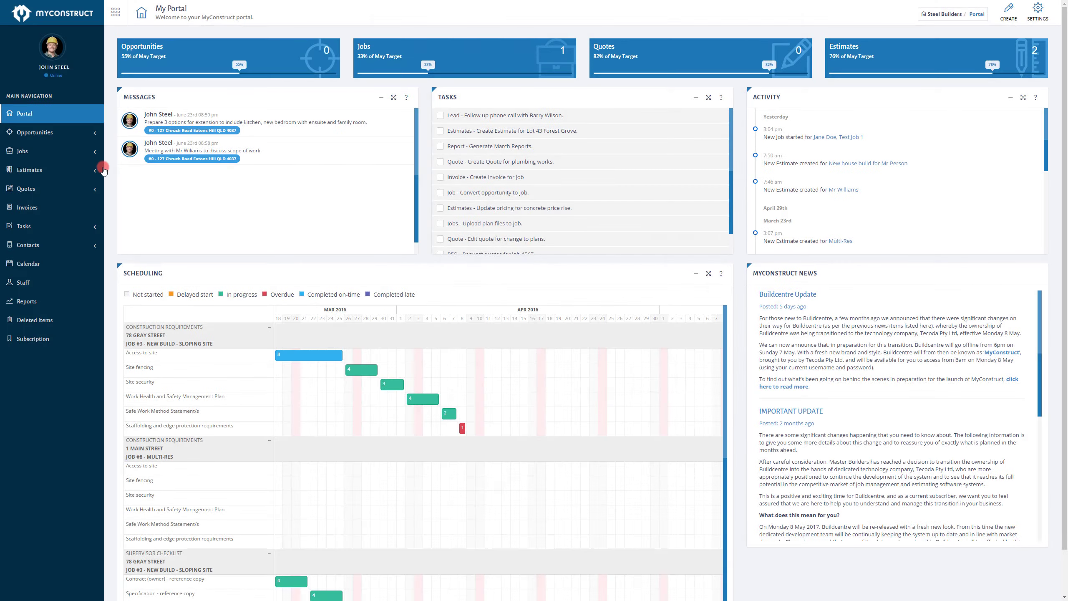
Step: Open the Request For Quote options for Bob's Estimate and review the work stage and cost centre choices
click(83, 171)
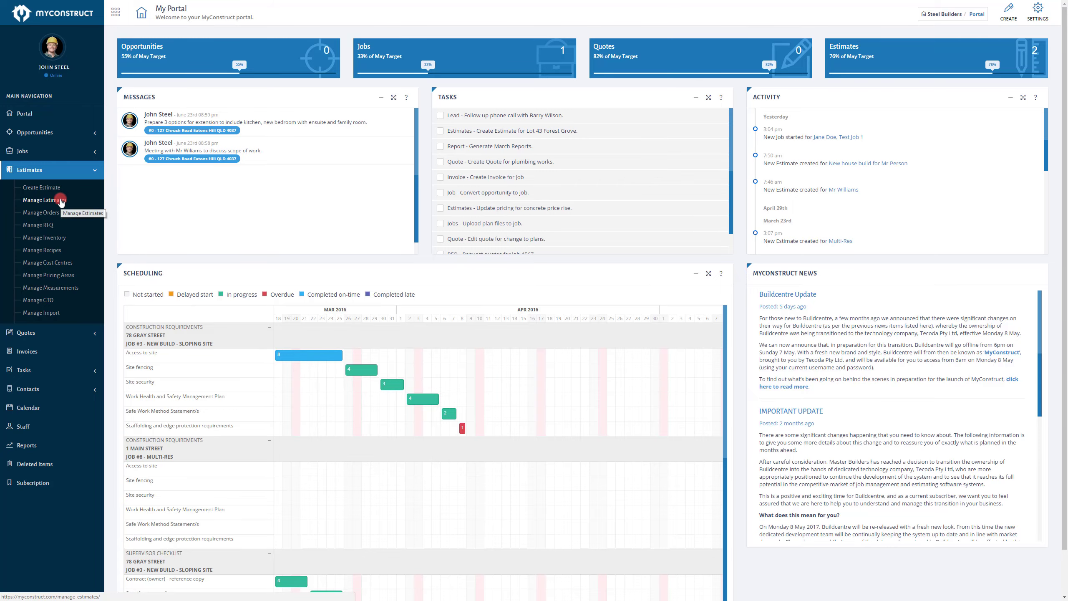
click(59, 200)
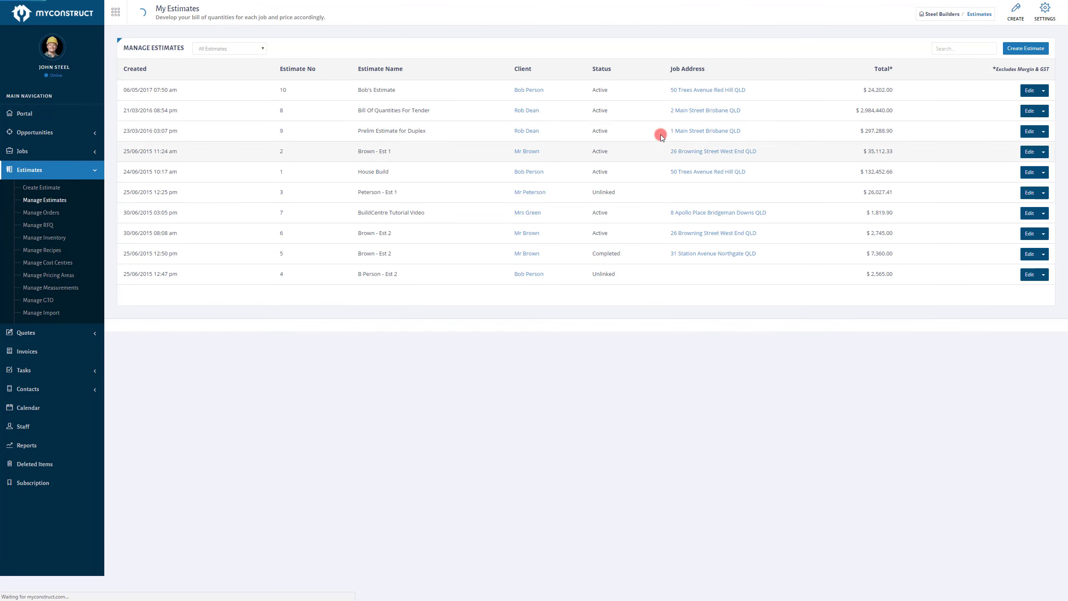
click(1030, 90)
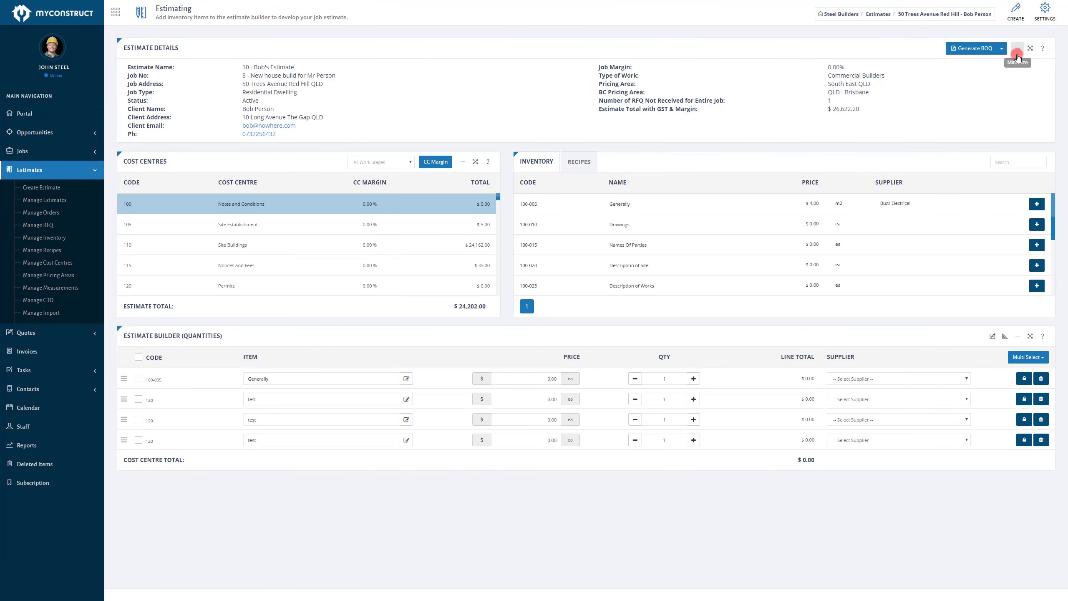
click(1004, 53)
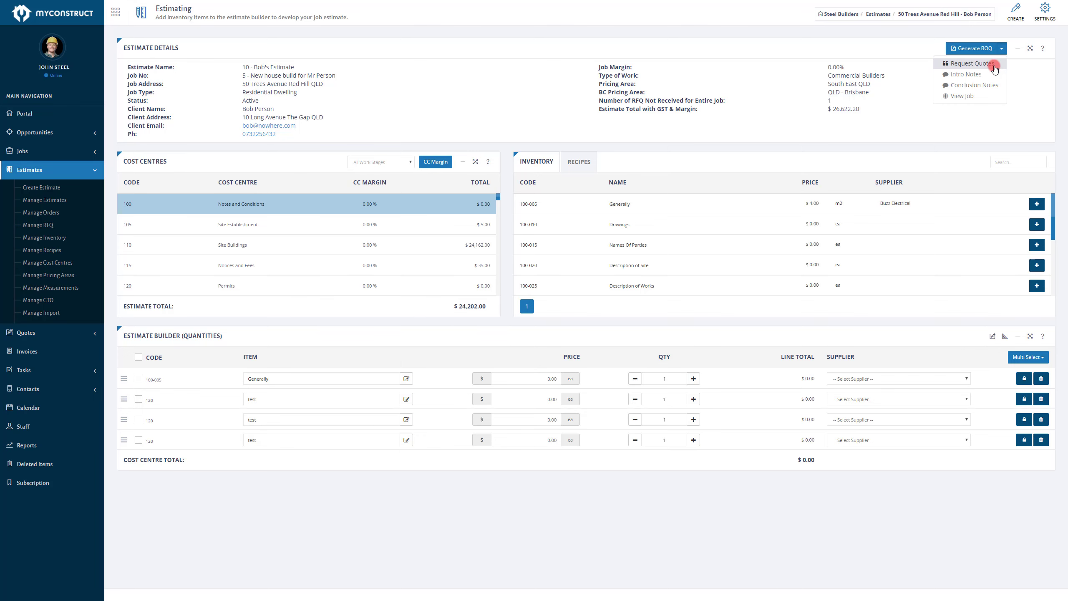
click(994, 66)
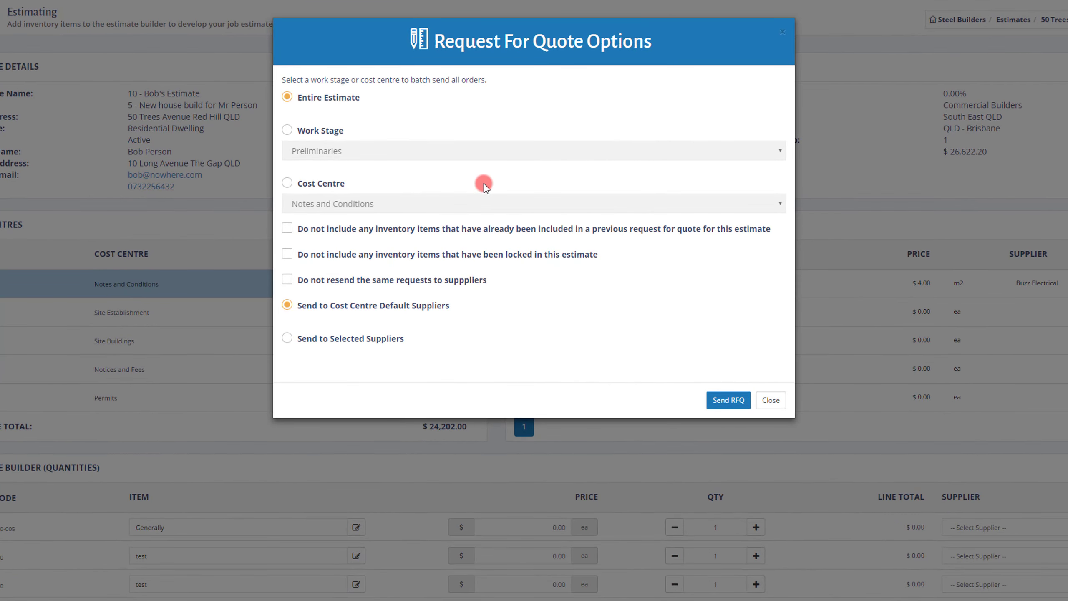
click(315, 131)
click(334, 162)
click(332, 150)
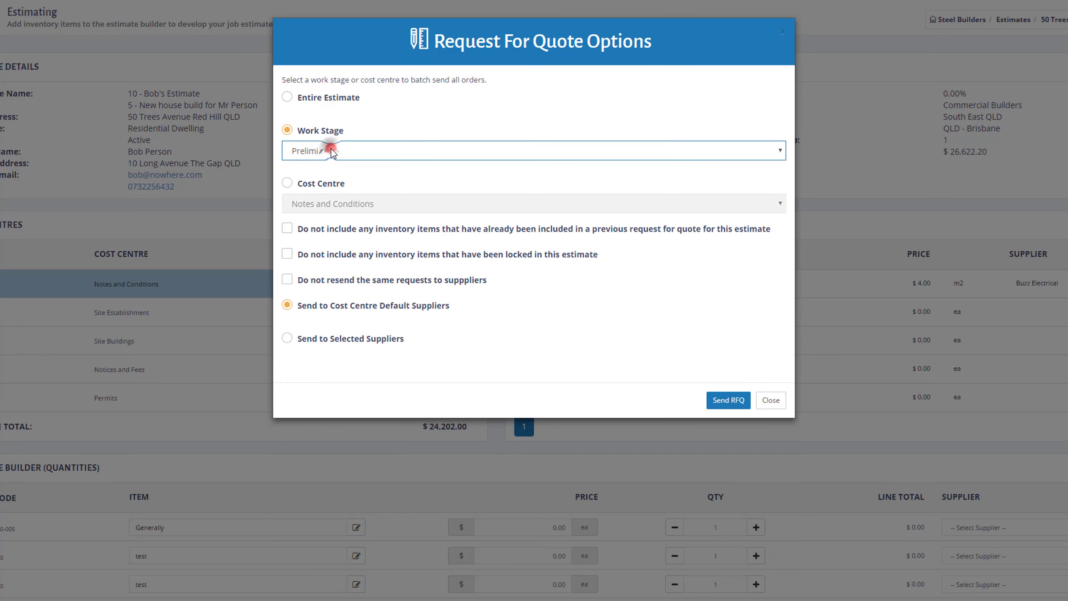
click(323, 185)
click(349, 204)
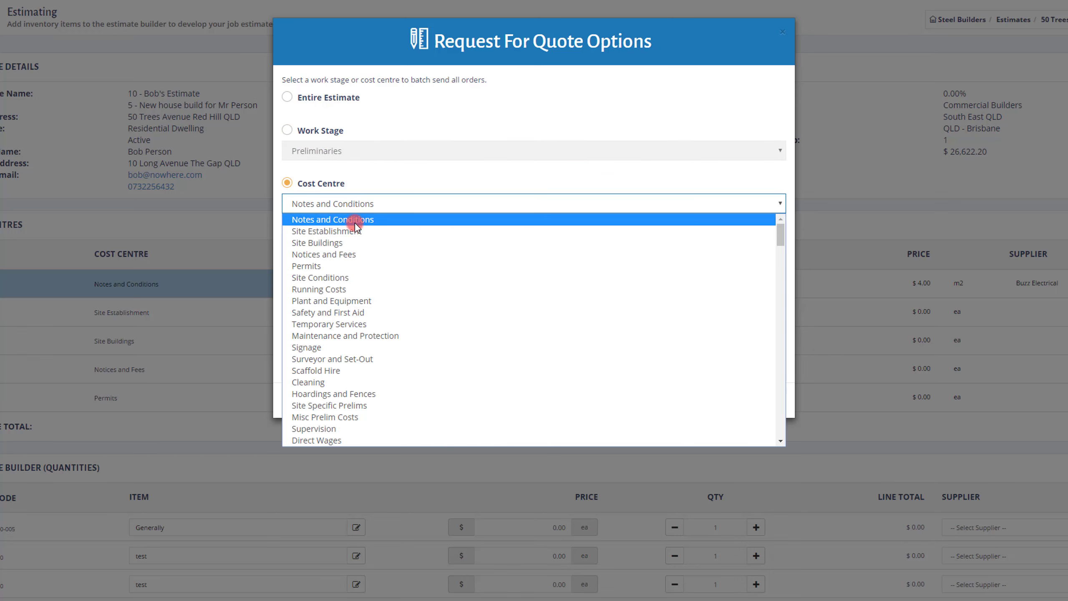
click(333, 184)
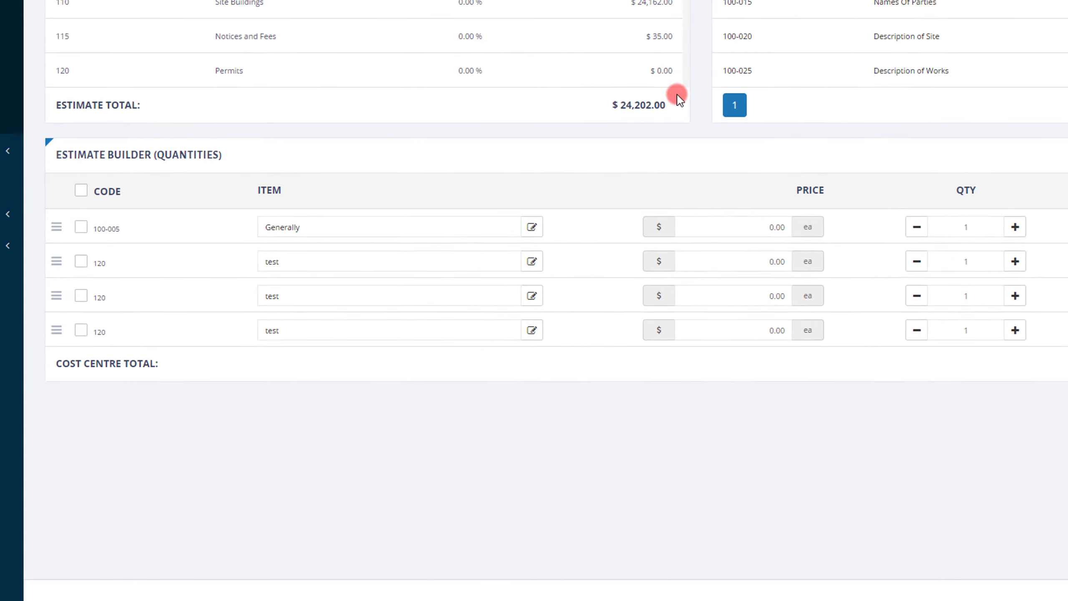
Step: Select the three estimate builder items and send a quote request for them to Bricks n Blocks
click(81, 227)
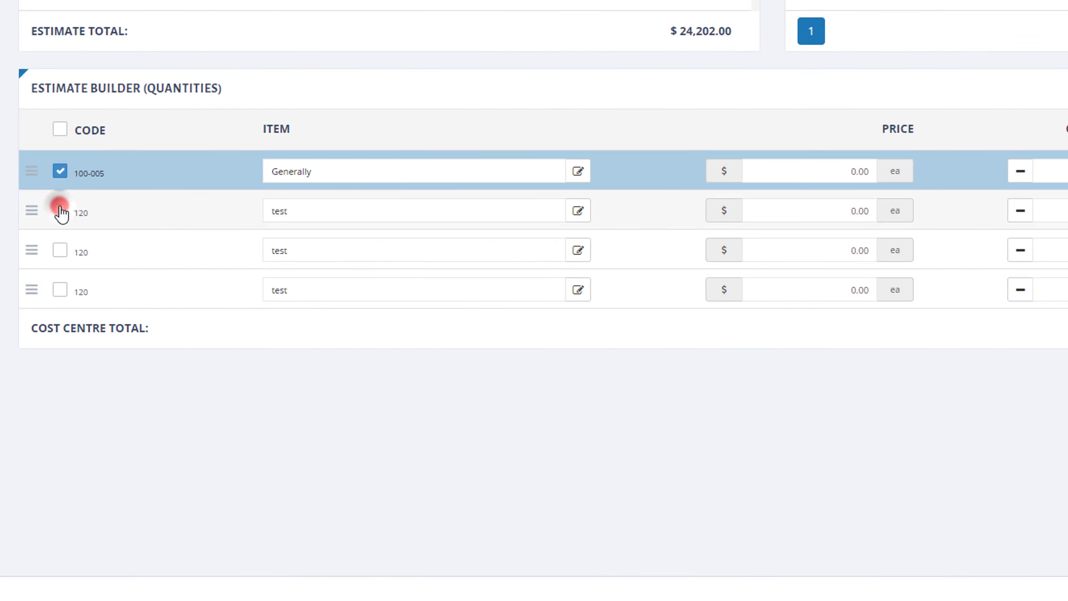
click(60, 211)
click(60, 251)
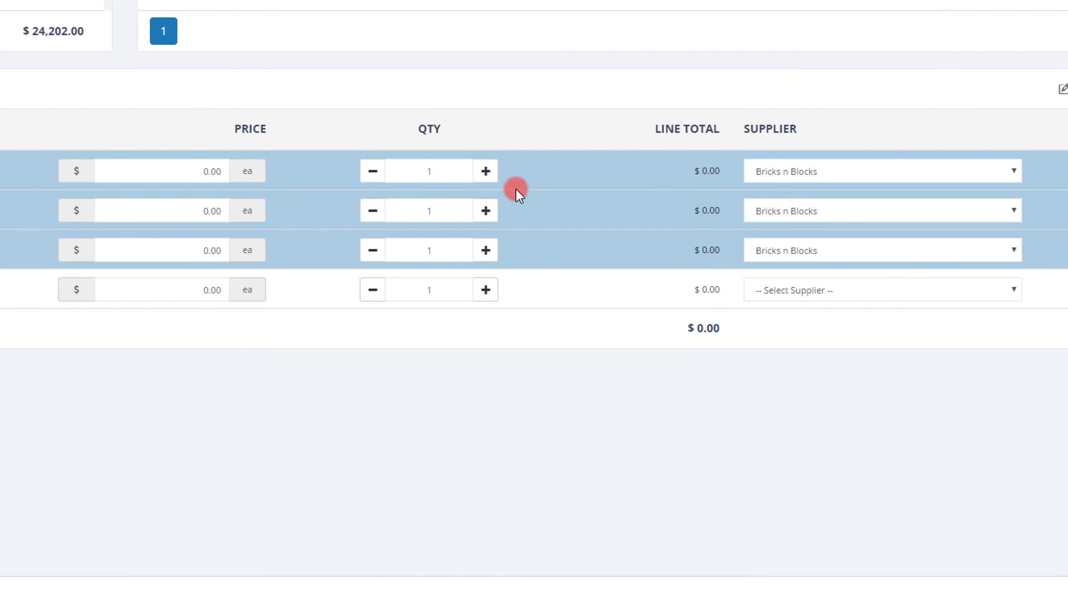
click(1021, 134)
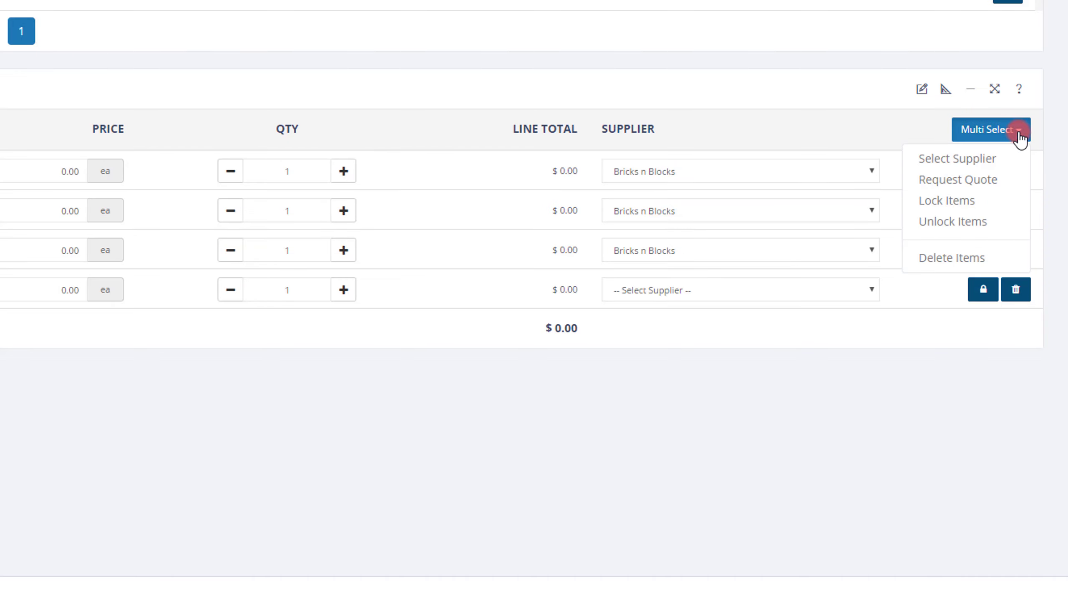
click(1004, 181)
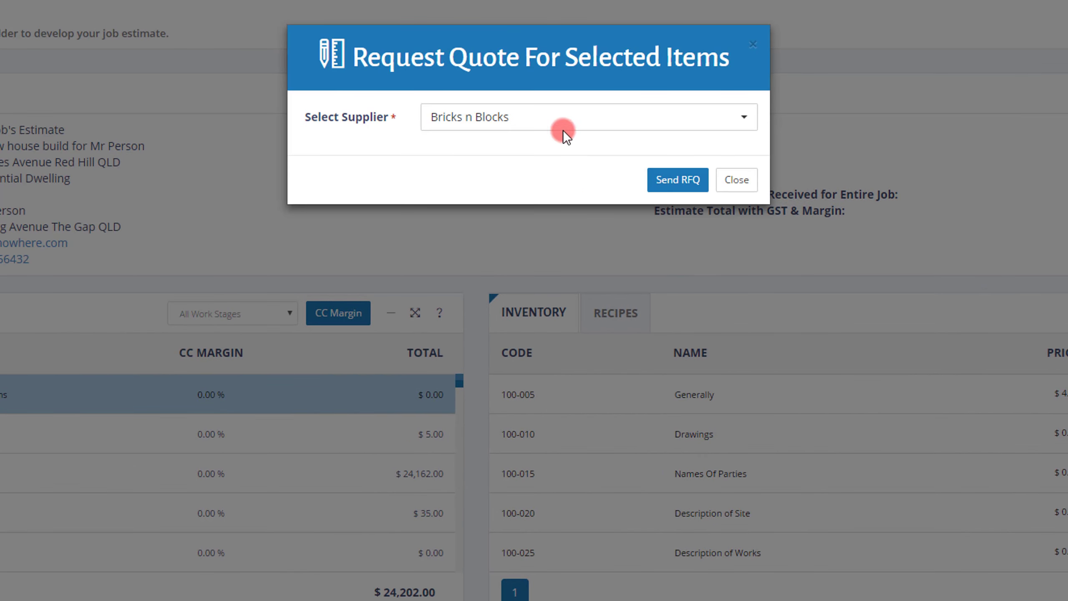
click(682, 190)
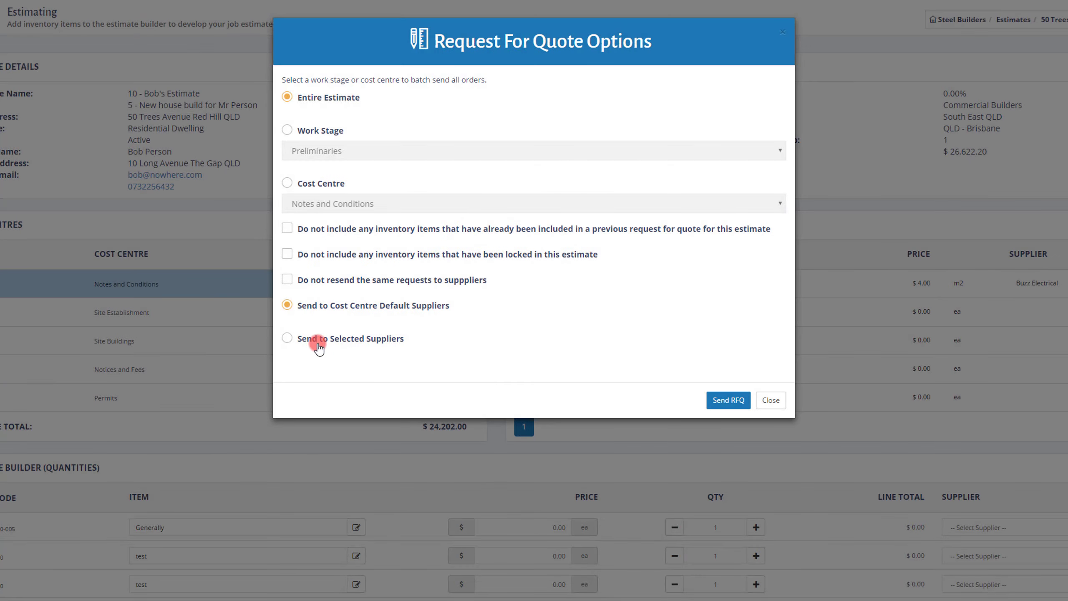
Step: Send a request for quote for the entire estimate to the cost centre default suppliers
click(316, 344)
click(318, 306)
click(741, 401)
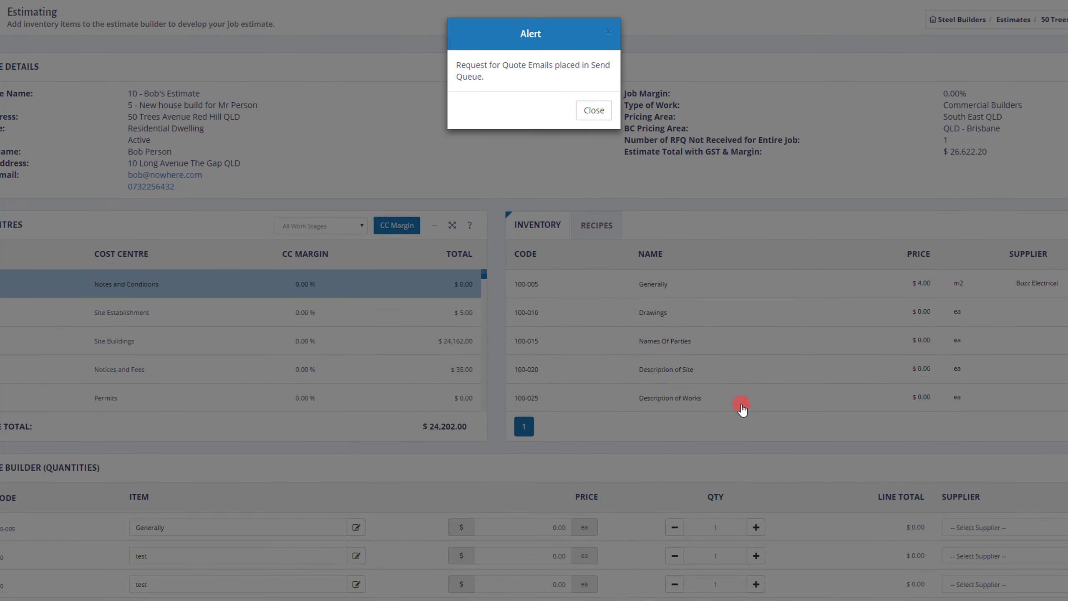
click(605, 121)
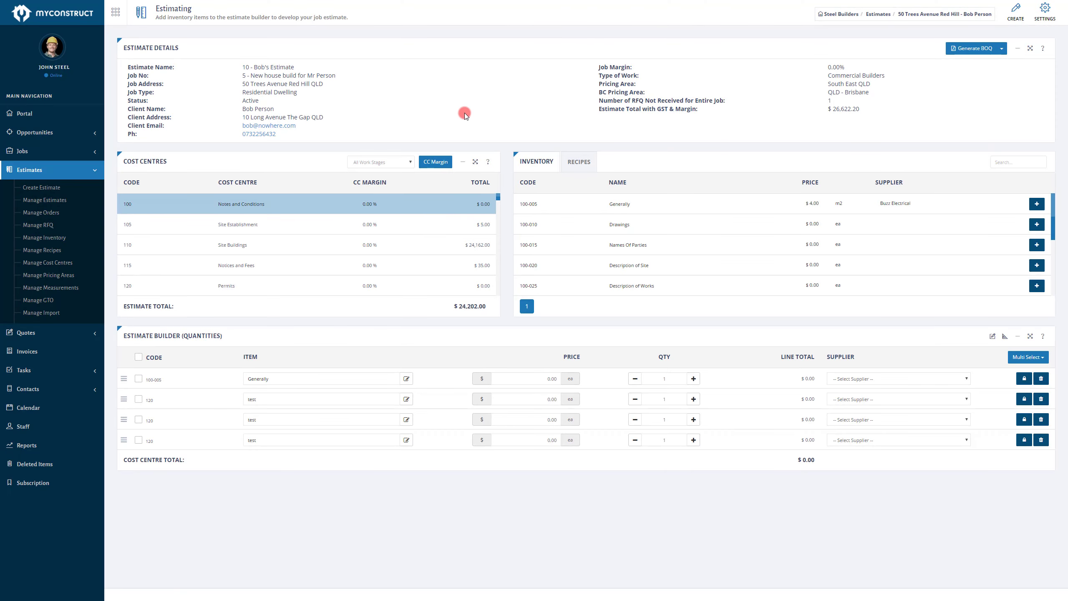
Step: Open Manage RFQ and view the quote requests sent for Bob's Estimate
click(46, 230)
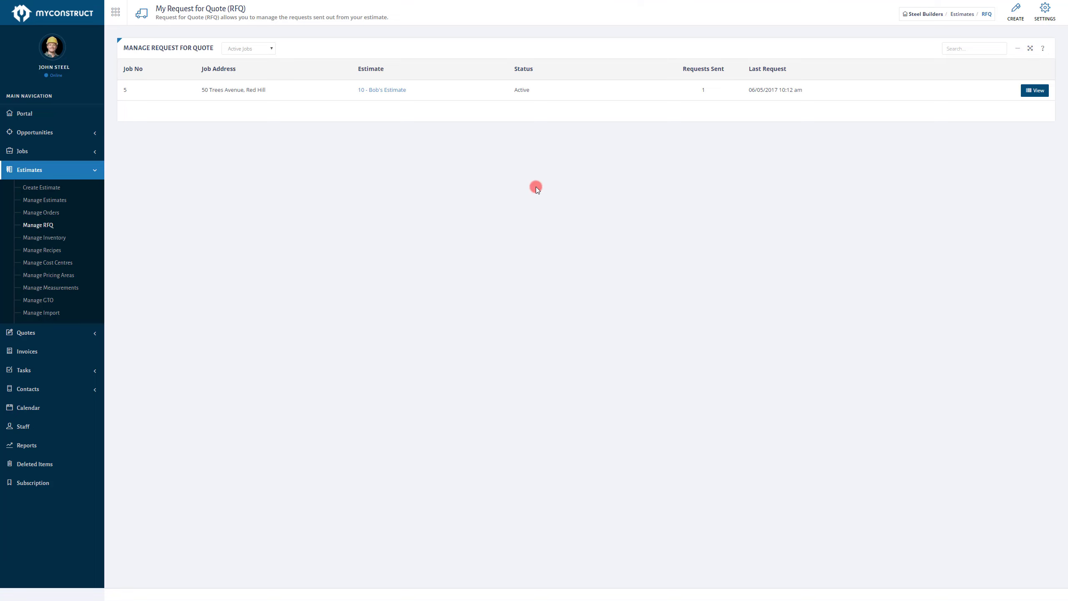
click(1038, 91)
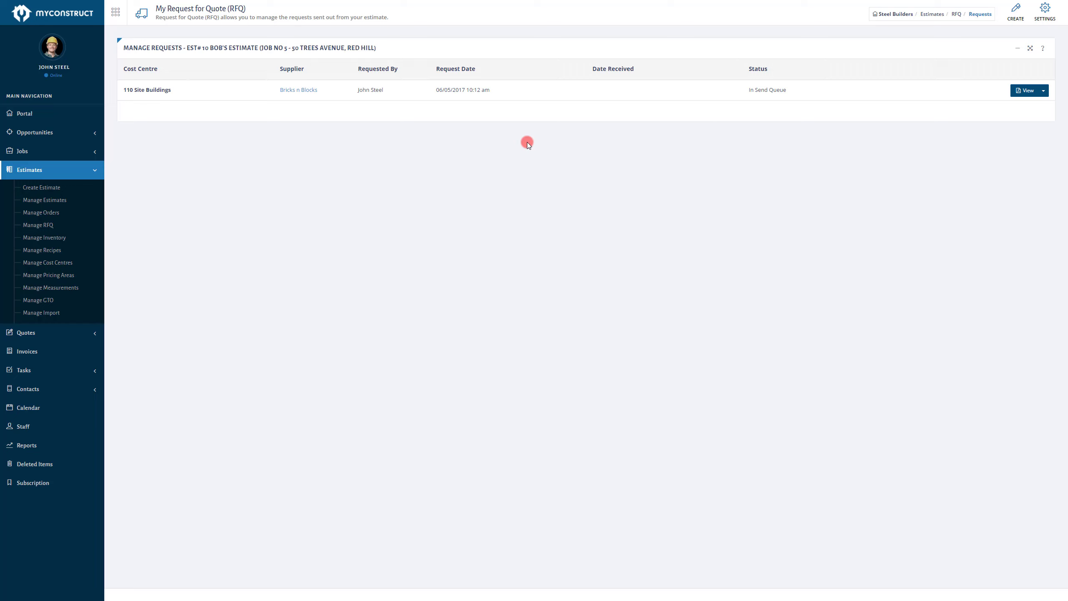
click(1032, 95)
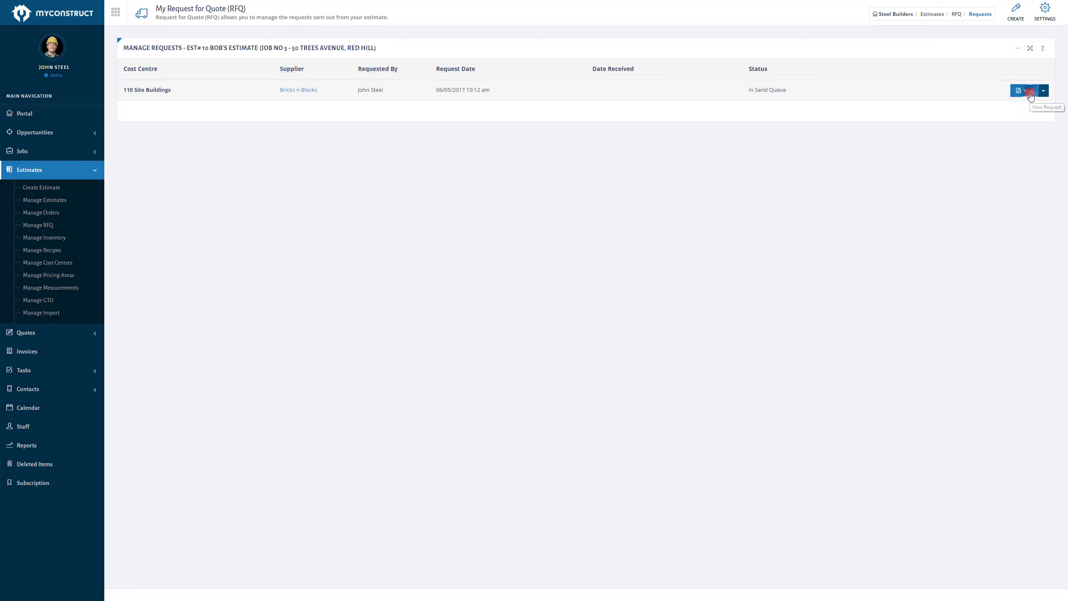